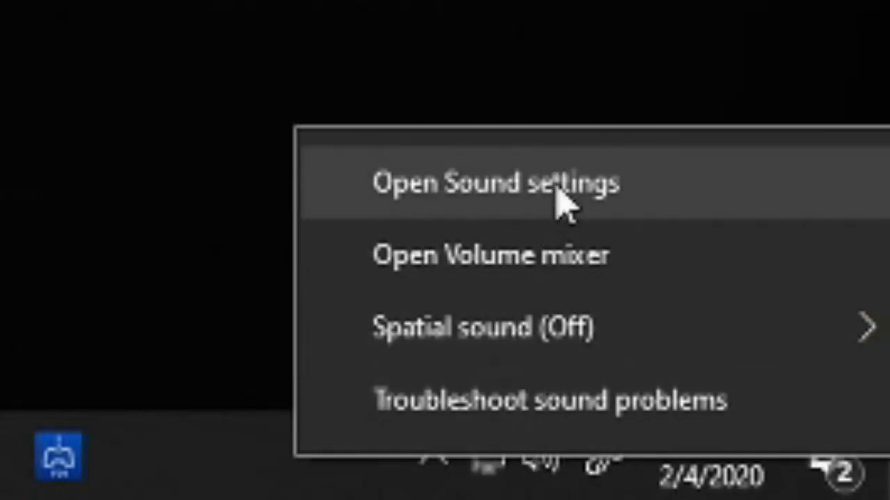
- Open Sound settings from the taskbar speaker icon, then the classic Sound devices dialog
click(563, 202)
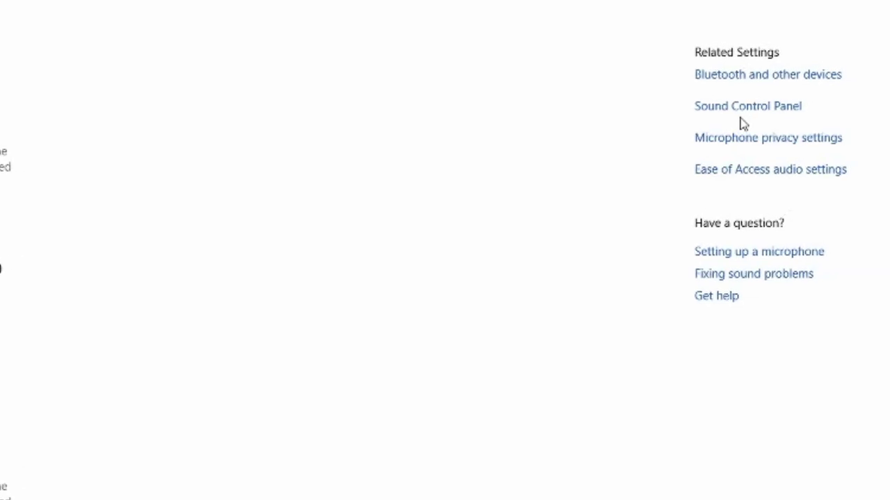
click(730, 119)
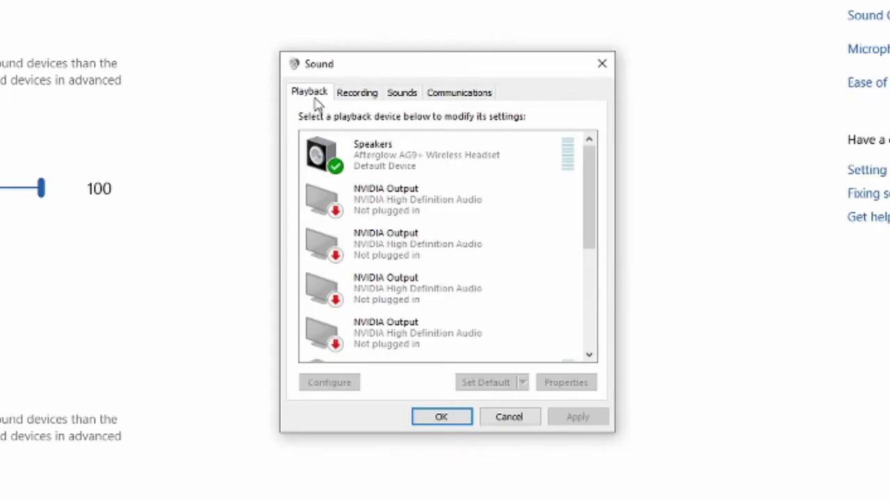
- Select the Afterglow headset microphone on the Recording tab
click(354, 101)
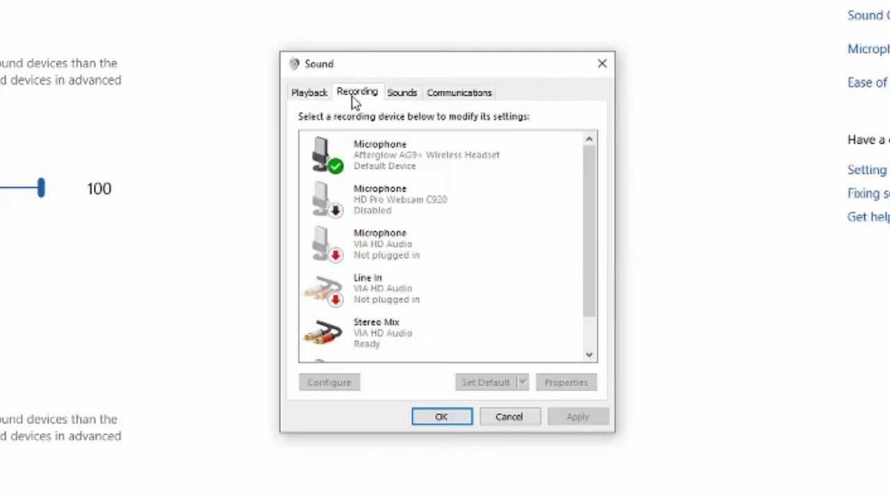
click(472, 178)
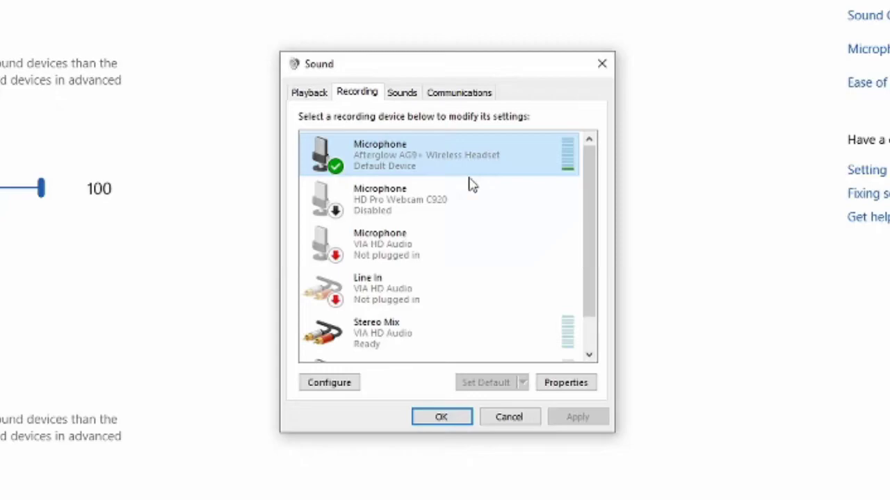
- Open the Afterglow microphone's Properties and check its Levels slider stays at 43
click(565, 384)
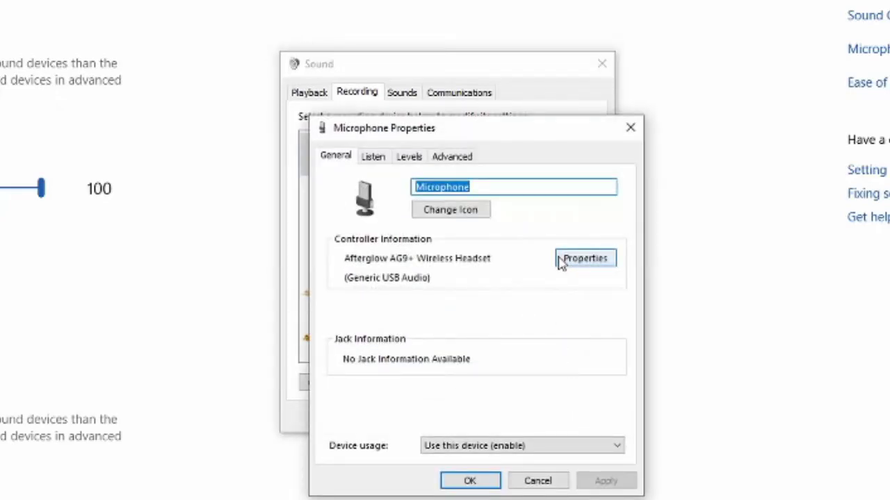
click(410, 157)
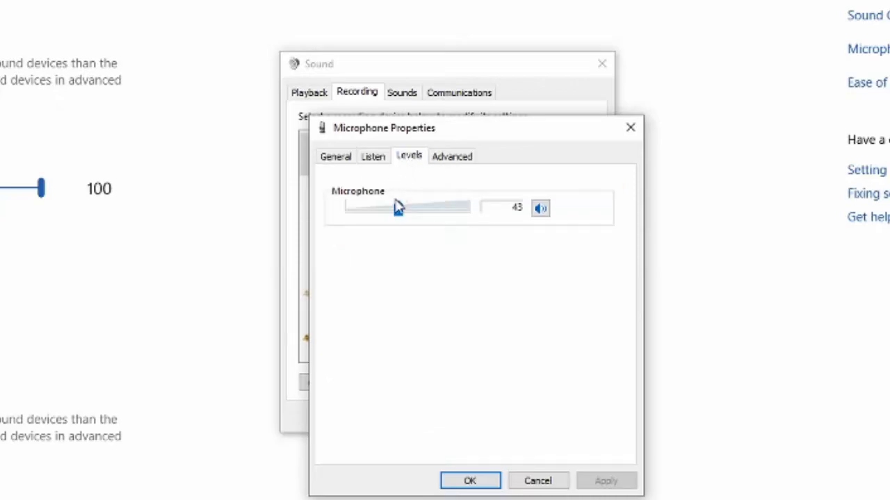
drag(398, 209, 403, 213)
drag(402, 213, 399, 182)
- Enable and apply 'Listen to this device' on the Listen tab, then turn it back off
click(381, 164)
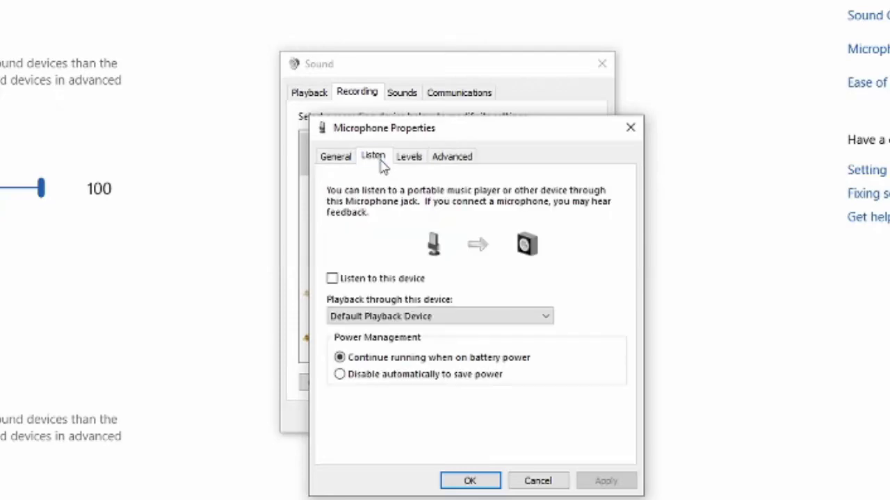
click(332, 279)
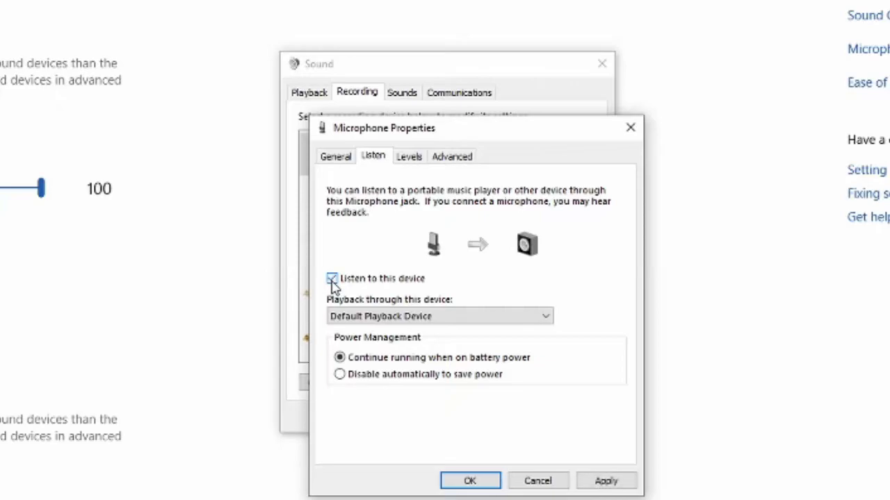
click(602, 487)
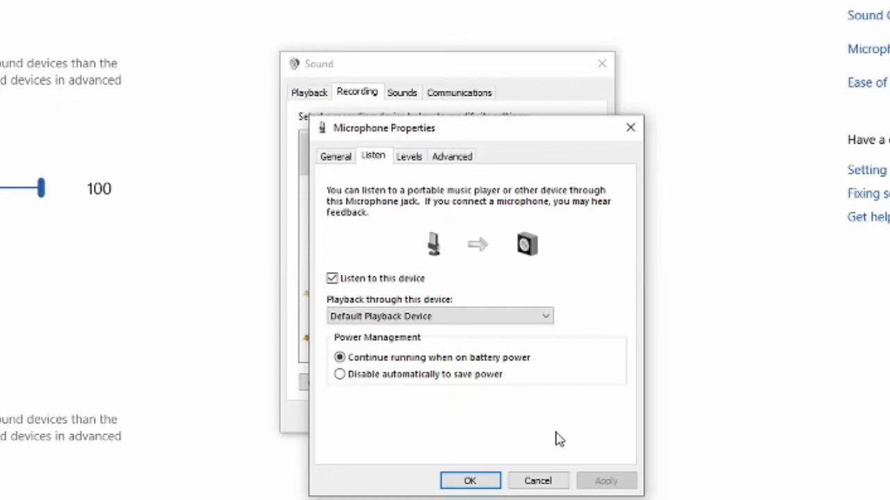
key(space)
click(593, 475)
- Close Microphone Properties and open Speech Recognition via the Afterglow microphone's Configure button
click(457, 484)
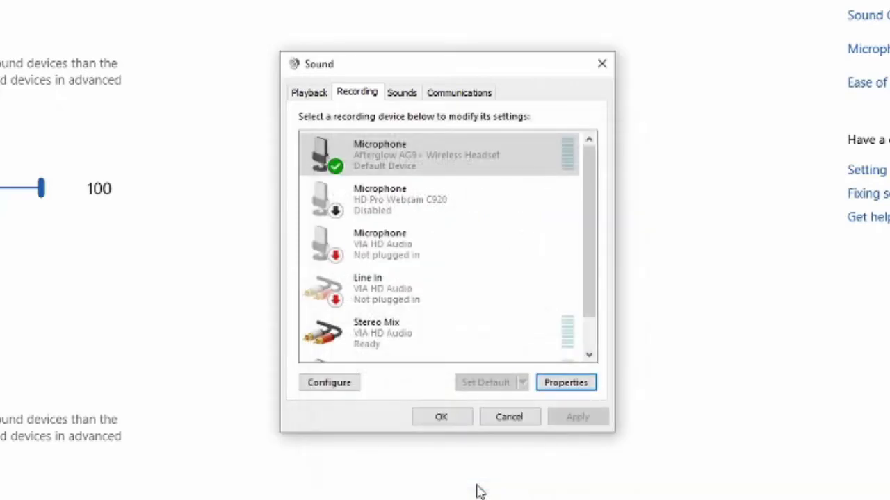
click(457, 161)
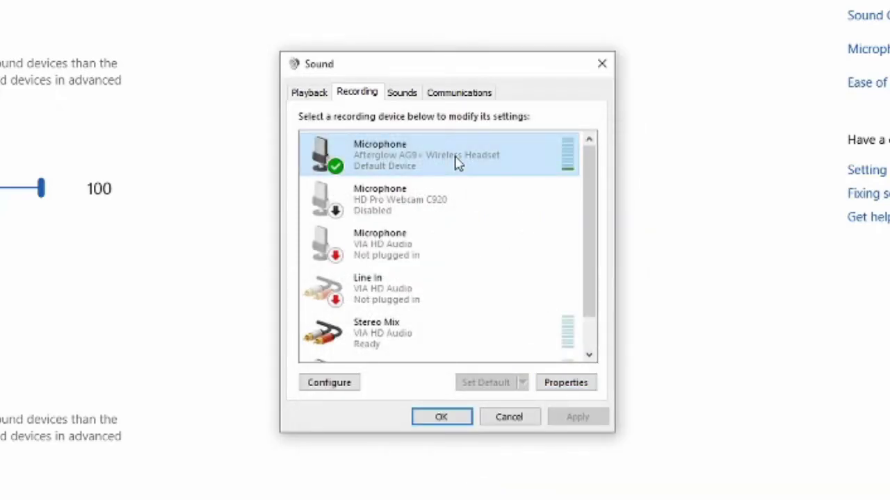
click(325, 390)
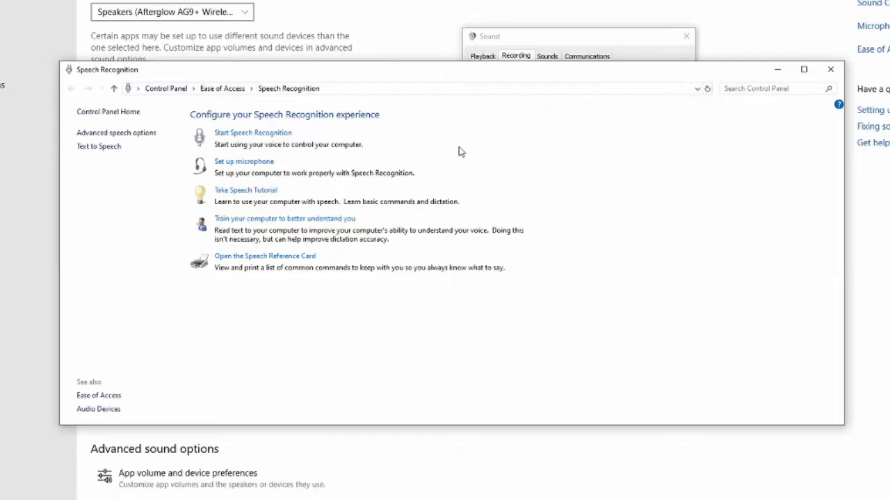
- Launch Set up microphone and continue with Headset Microphone as the type
click(253, 168)
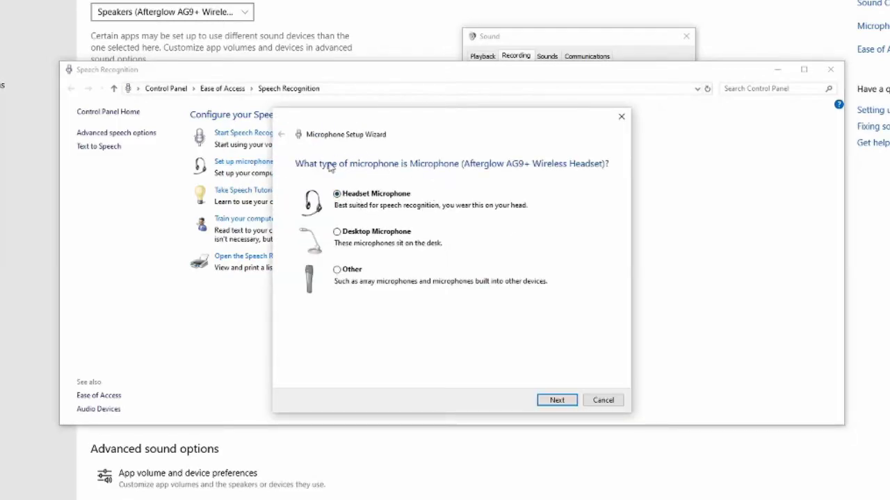
click(575, 404)
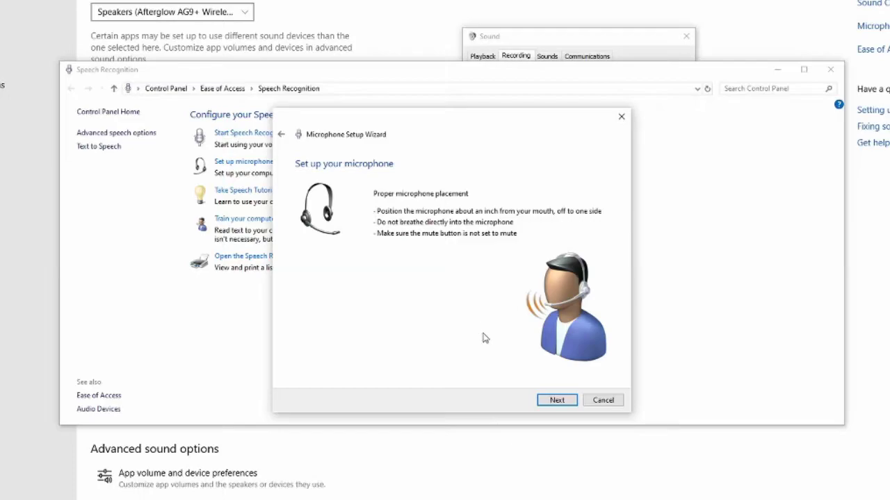
- Advance past the placement advice to the Adjust the volume page
click(560, 405)
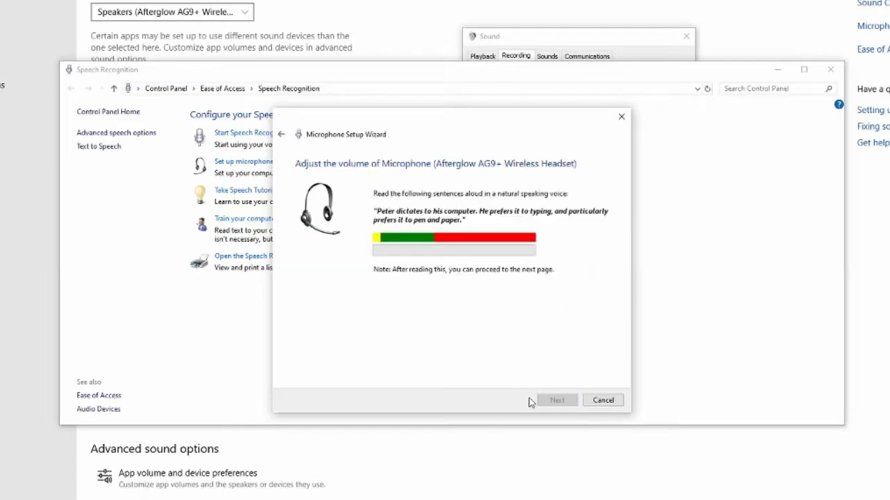